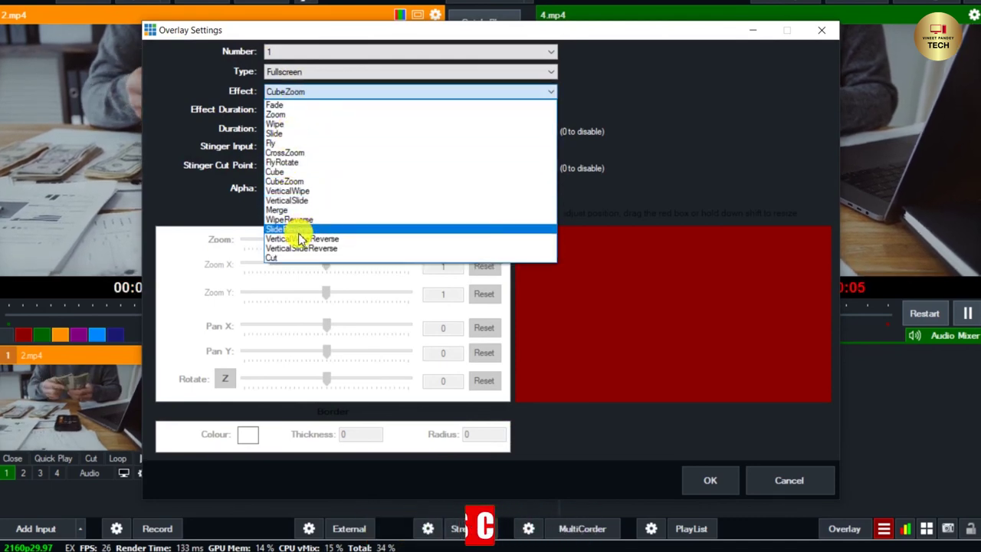
Set overlay 1's effect to VerticalWipeReverse and test it by toggling 2.mp4 on overlay channel 1
{"action": "left_click", "coordinate": [301, 239]}
{"action": "left_click", "coordinate": [705, 480]}
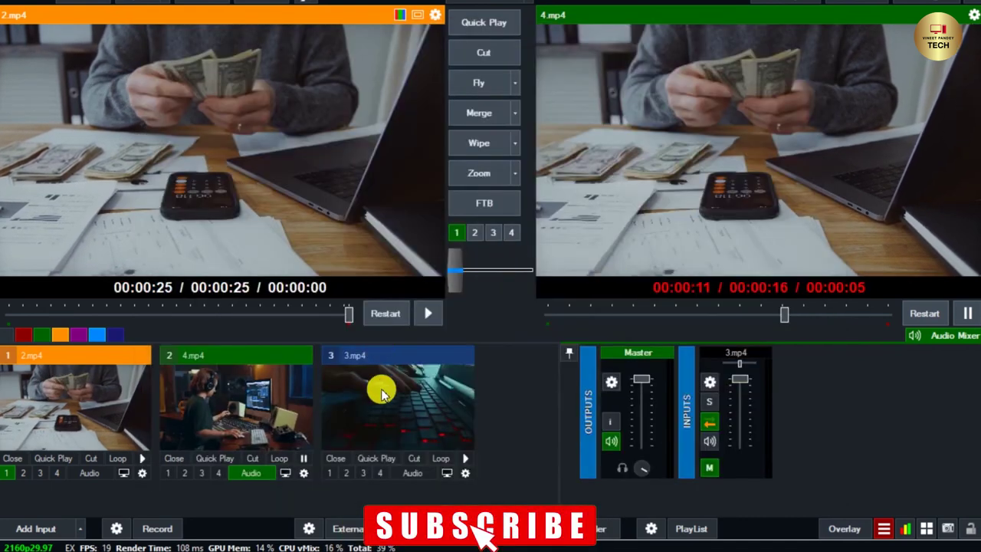
{"action": "left_click", "coordinate": [7, 475]}
{"action": "left_click", "coordinate": [6, 473]}
{"action": "left_click", "coordinate": [7, 475]}
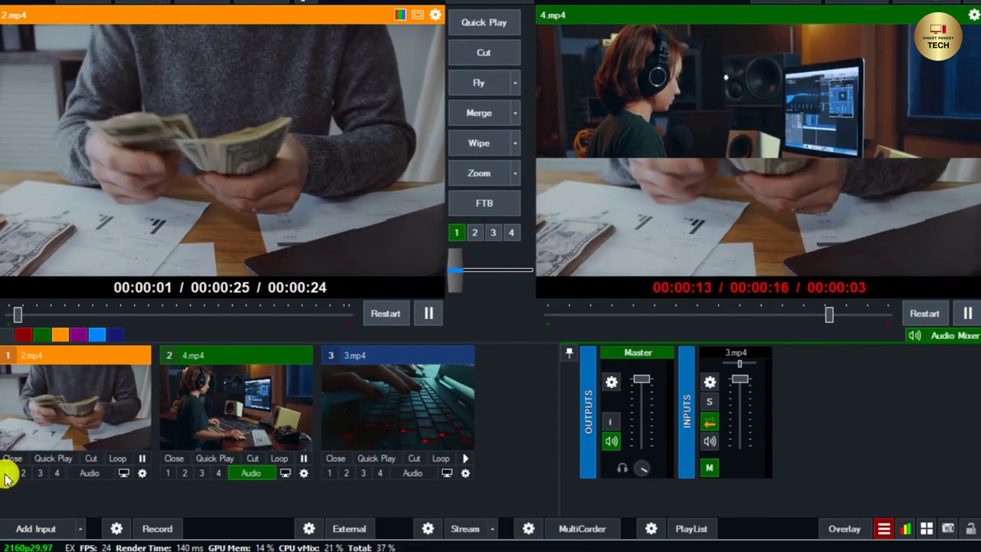
Change the Merge transition to SlideReverse and run it to send 2.mp4 to the output
{"action": "left_click", "coordinate": [515, 113]}
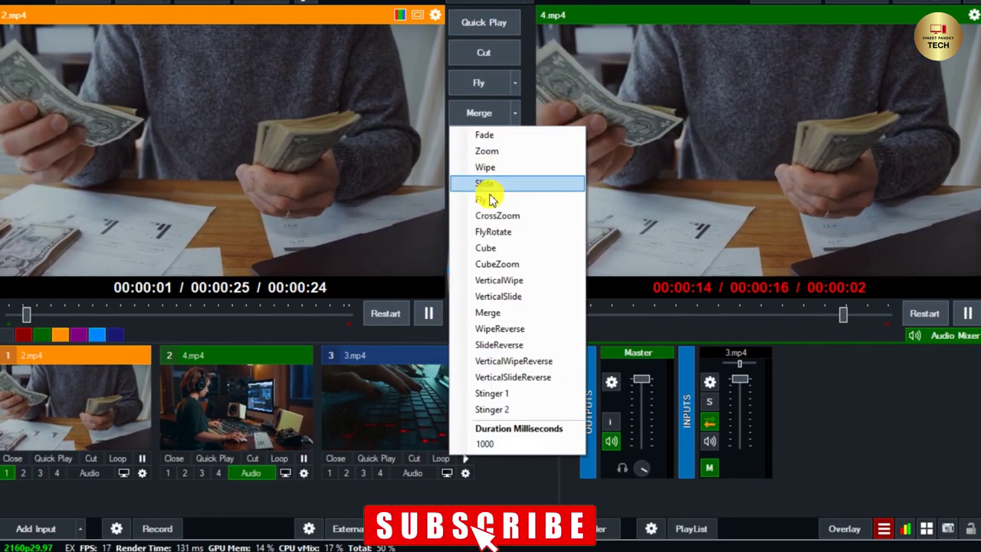
{"action": "left_click", "coordinate": [497, 345]}
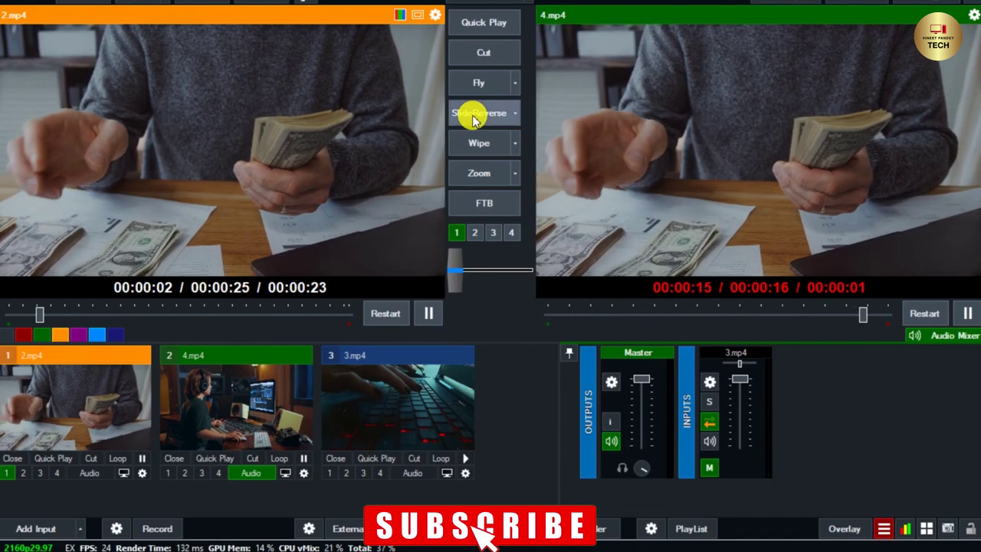
{"action": "left_click", "coordinate": [474, 115]}
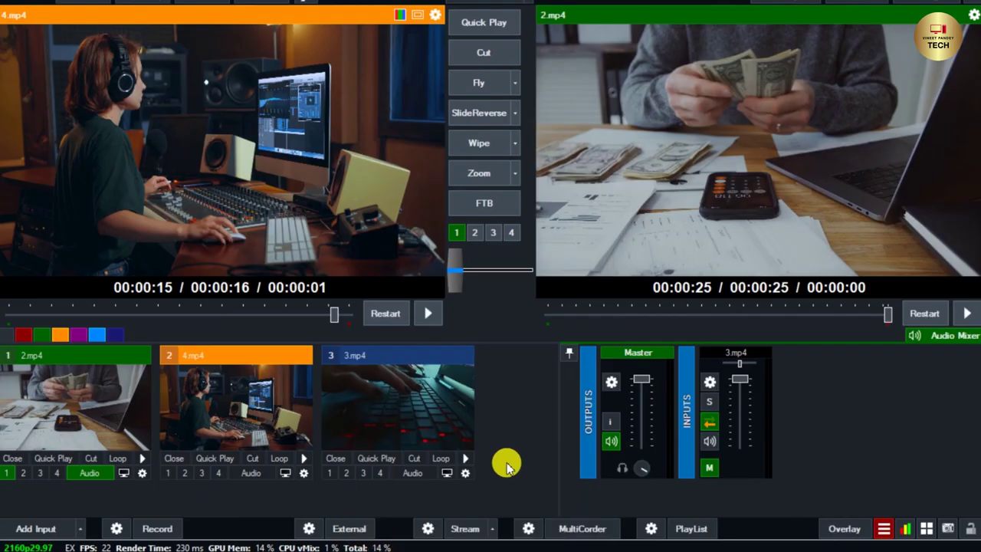
Switch to the vMix website in Chrome and open its Contact Us page
{"action": "mouse_move", "coordinate": [558, 548]}
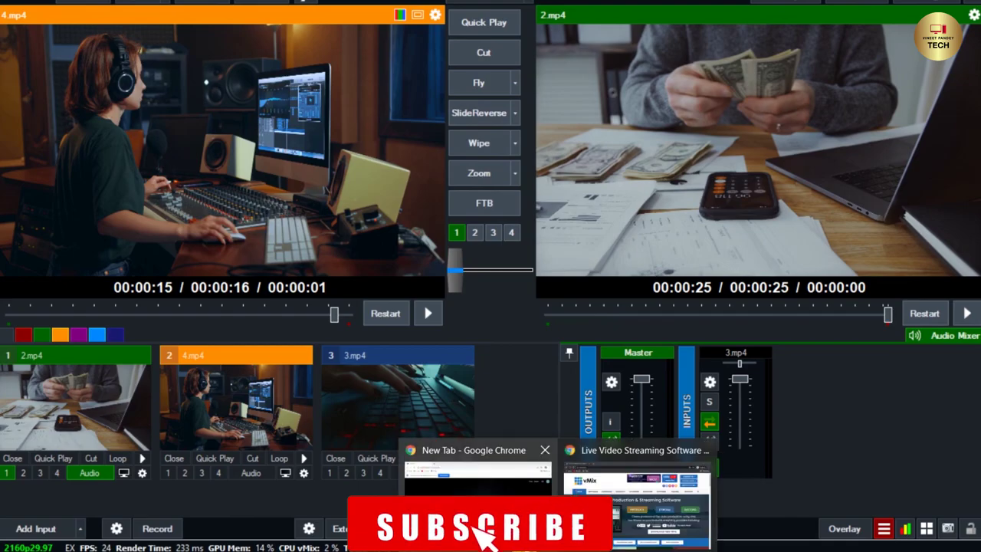
{"action": "left_click", "coordinate": [636, 498]}
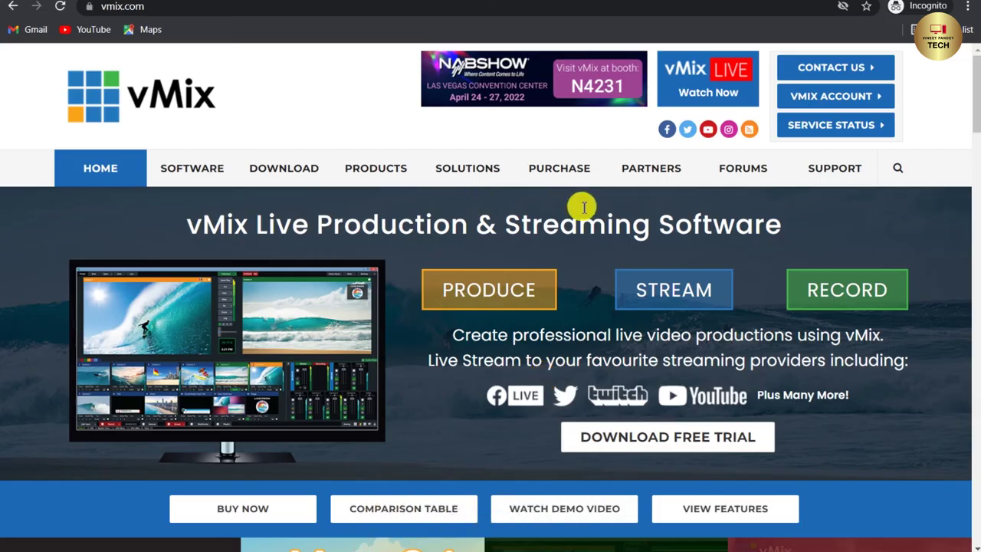
{"action": "scroll", "coordinate": [975, 111], "scroll_direction": "down", "scroll_amount": 2}
{"action": "scroll", "coordinate": [975, 107], "scroll_direction": "up", "scroll_amount": 2}
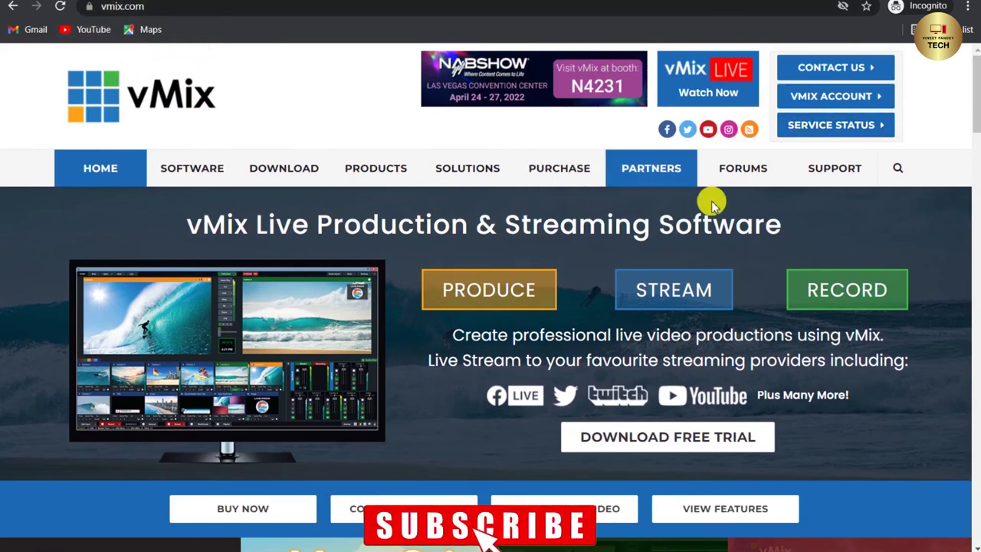
{"action": "mouse_move", "coordinate": [824, 180]}
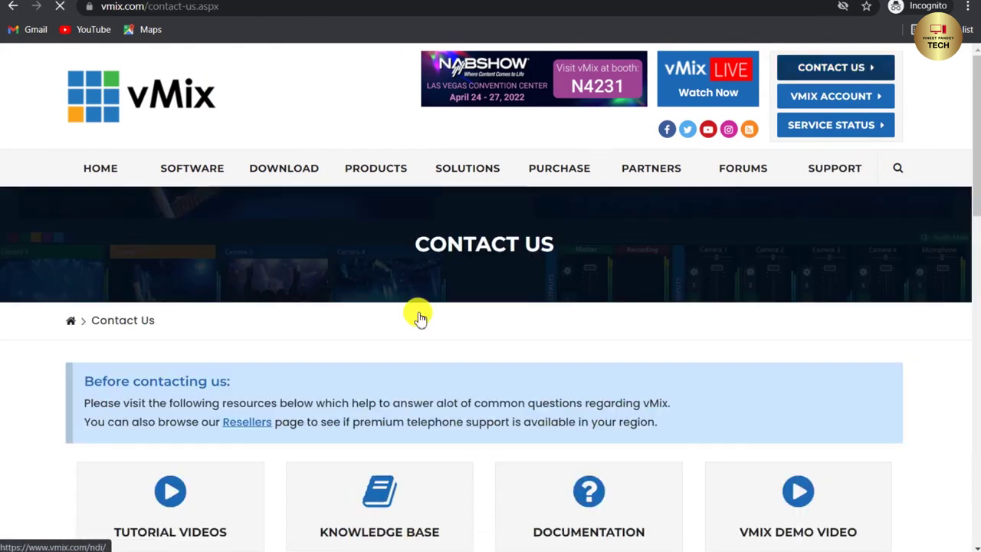
Examine the email support hours and the fields of the enquiry and support contact form
{"action": "scroll", "coordinate": [420, 332], "scroll_direction": "down", "scroll_amount": 1}
{"action": "scroll", "coordinate": [420, 335], "scroll_direction": "down", "scroll_amount": 7}
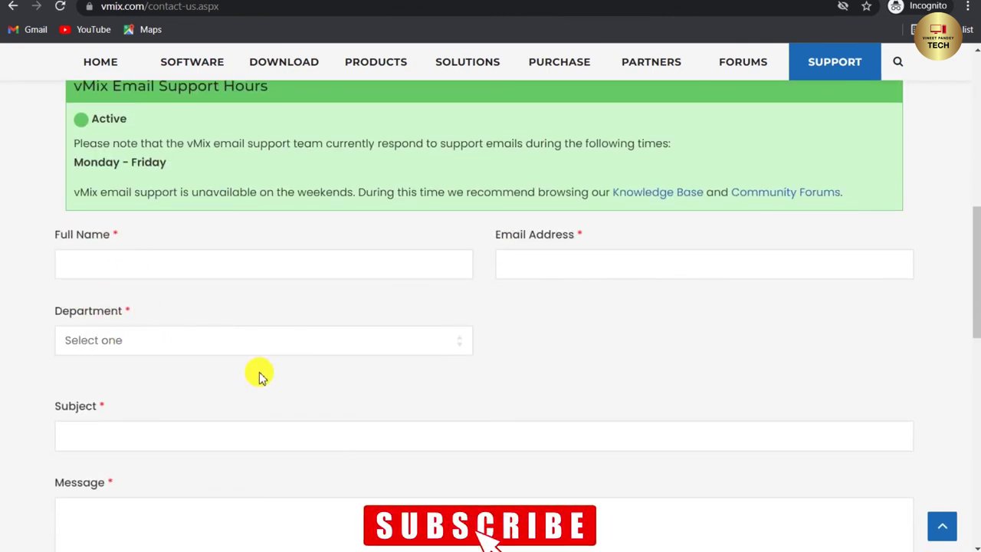
{"action": "scroll", "coordinate": [149, 300], "scroll_direction": "down", "scroll_amount": 1}
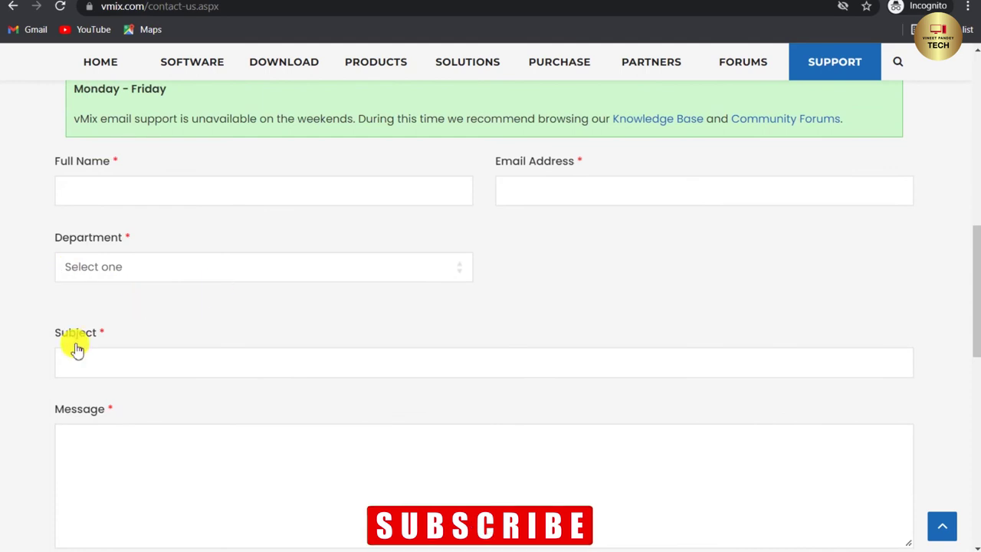
{"action": "scroll", "coordinate": [177, 374], "scroll_direction": "down", "scroll_amount": 2}
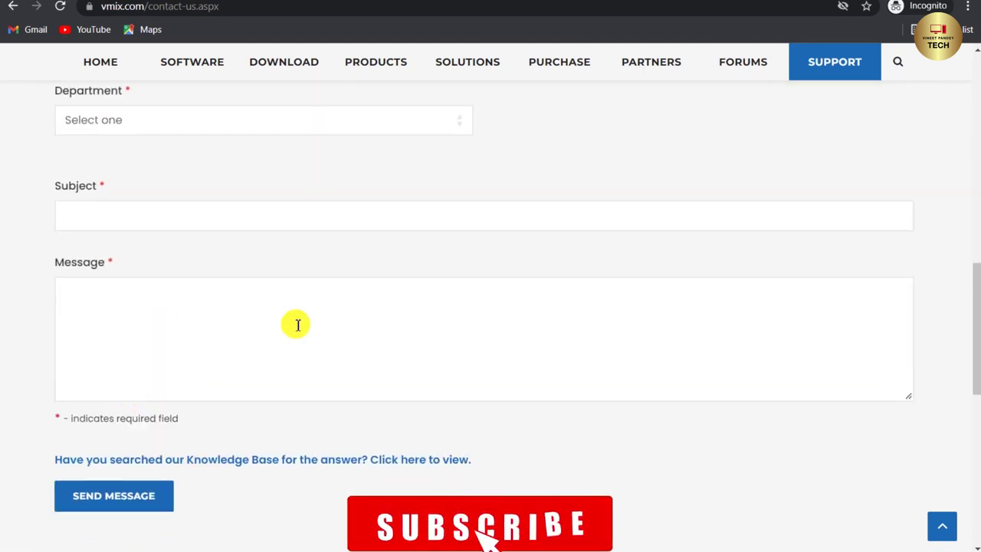
{"action": "scroll", "coordinate": [521, 253], "scroll_direction": "up", "scroll_amount": 2}
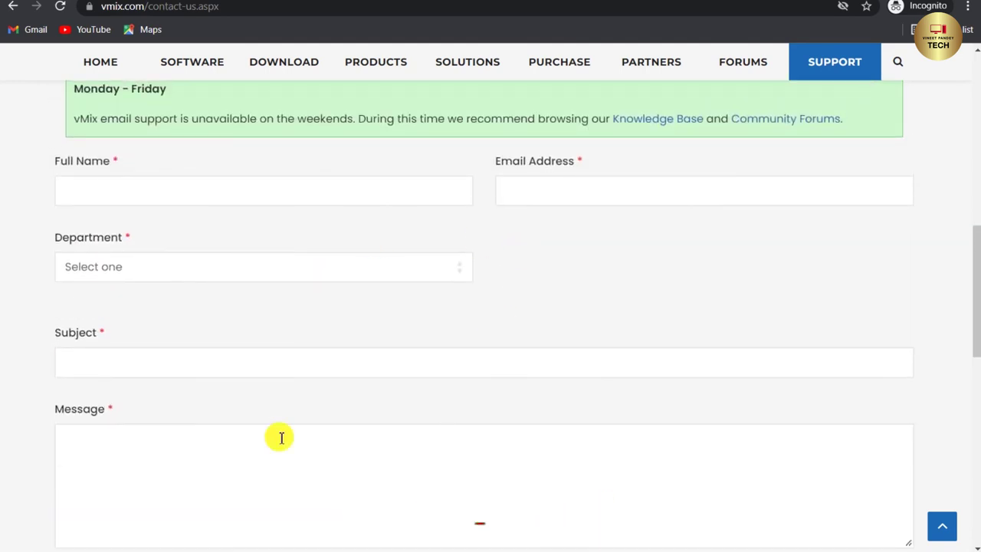
{"action": "scroll", "coordinate": [250, 427], "scroll_direction": "down", "scroll_amount": 2}
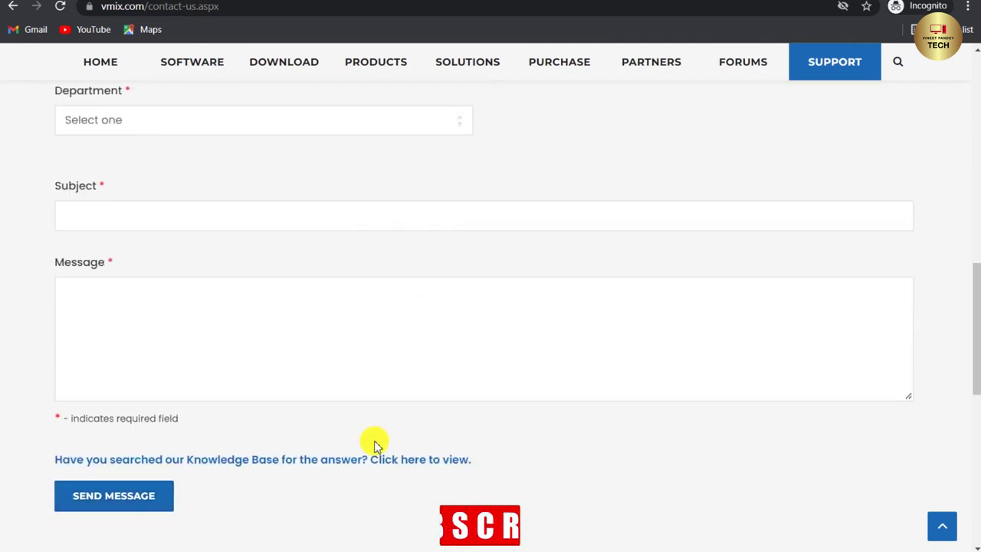
{"action": "scroll", "coordinate": [373, 445], "scroll_direction": "up", "scroll_amount": 3}
{"action": "scroll", "coordinate": [376, 445], "scroll_direction": "up", "scroll_amount": 2}
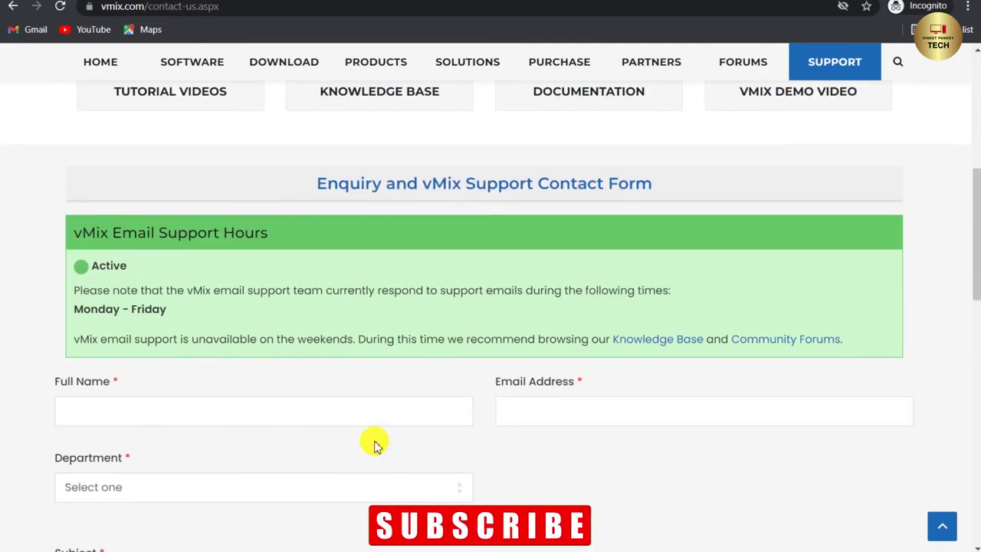
{"action": "scroll", "coordinate": [375, 444], "scroll_direction": "up", "scroll_amount": 2}
{"action": "scroll", "coordinate": [376, 442], "scroll_direction": "up", "scroll_amount": 2}
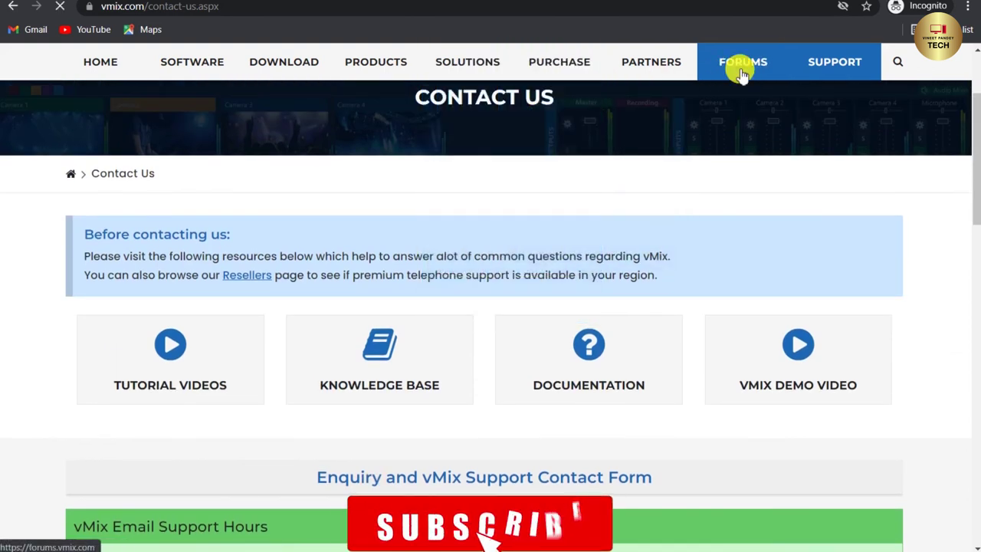
Open the vMix forums to view the discussion categories and return to the Contact Us page
{"action": "left_click", "coordinate": [742, 70]}
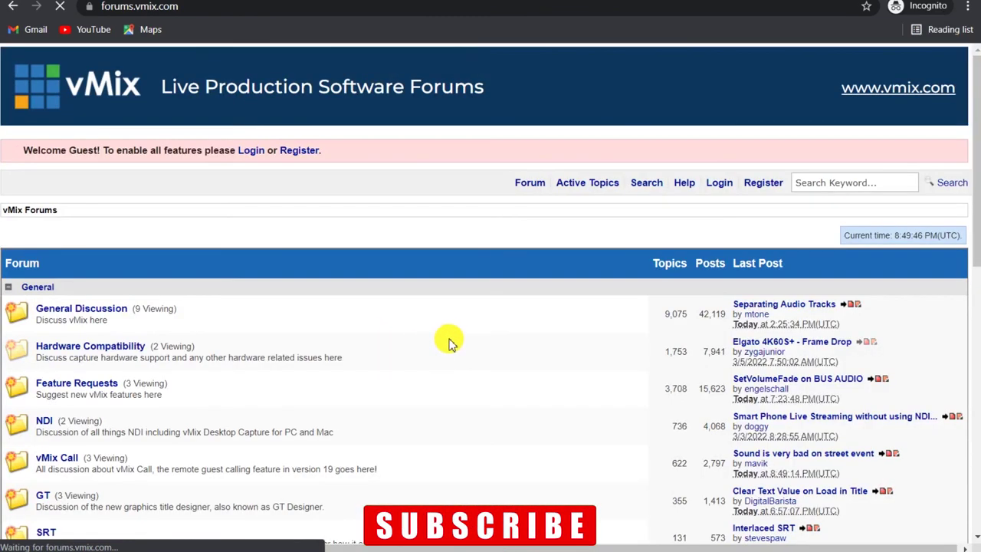
{"action": "left_click", "coordinate": [828, 544]}
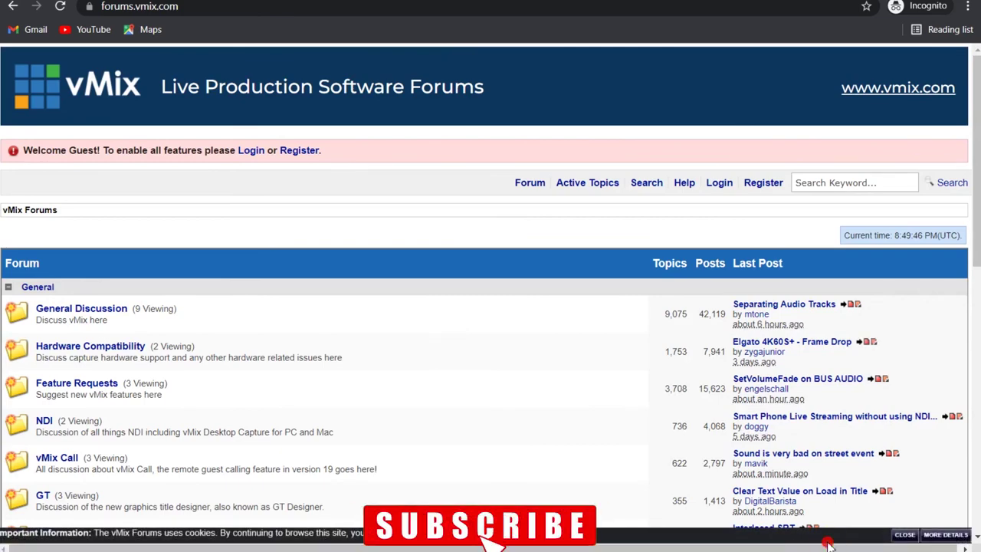
{"action": "left_click", "coordinate": [12, 9]}
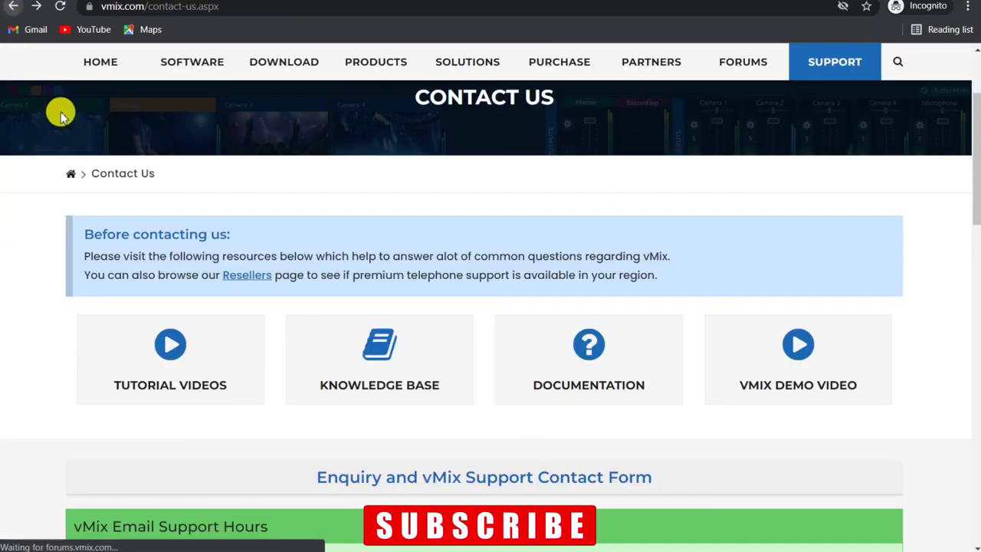
Open the vMix Download page and look over the free trial and Windows download options
{"action": "scroll", "coordinate": [268, 189], "scroll_direction": "up", "scroll_amount": 2}
{"action": "left_click", "coordinate": [282, 176]}
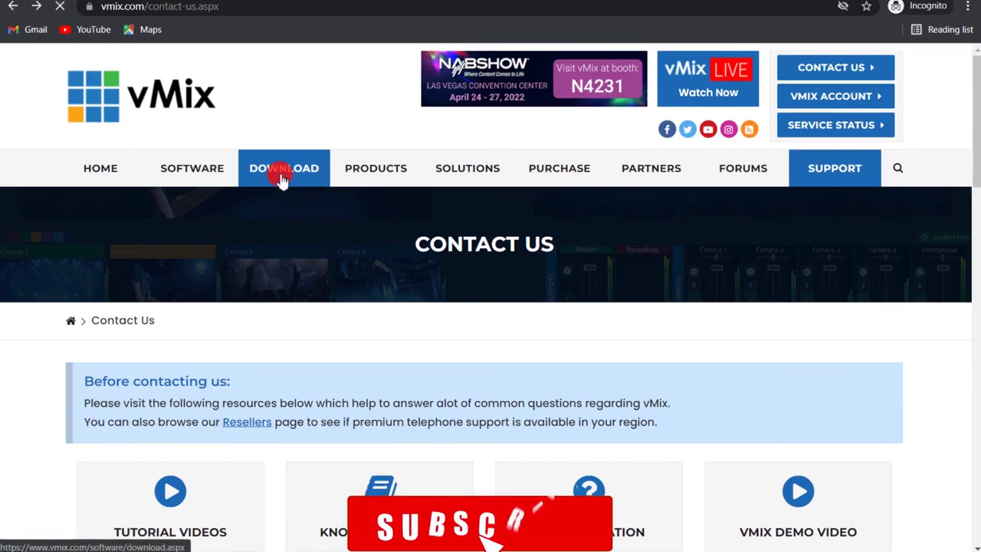
{"action": "scroll", "coordinate": [383, 330], "scroll_direction": "down", "scroll_amount": 8}
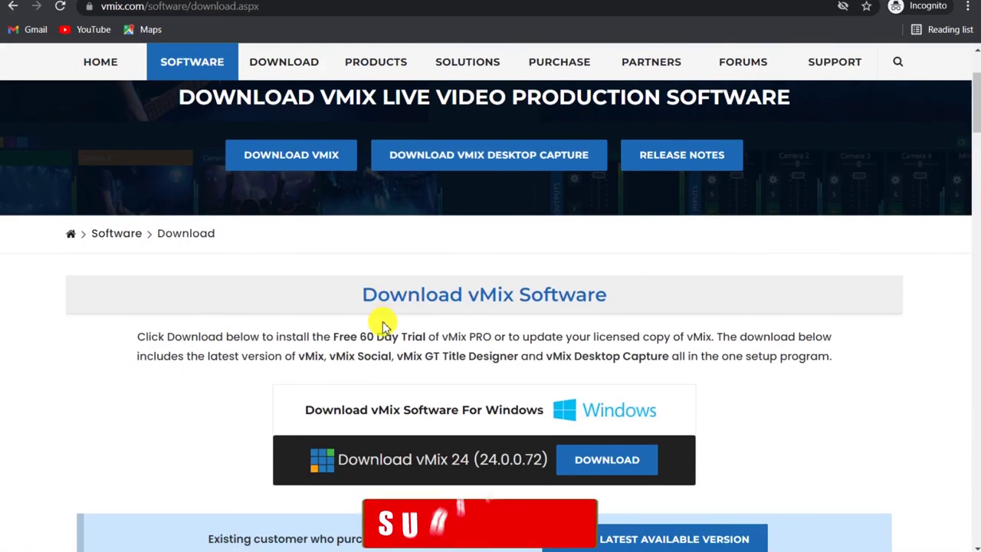
{"action": "scroll", "coordinate": [383, 322], "scroll_direction": "up", "scroll_amount": 5}
{"action": "scroll", "coordinate": [385, 320], "scroll_direction": "up", "scroll_amount": 4}
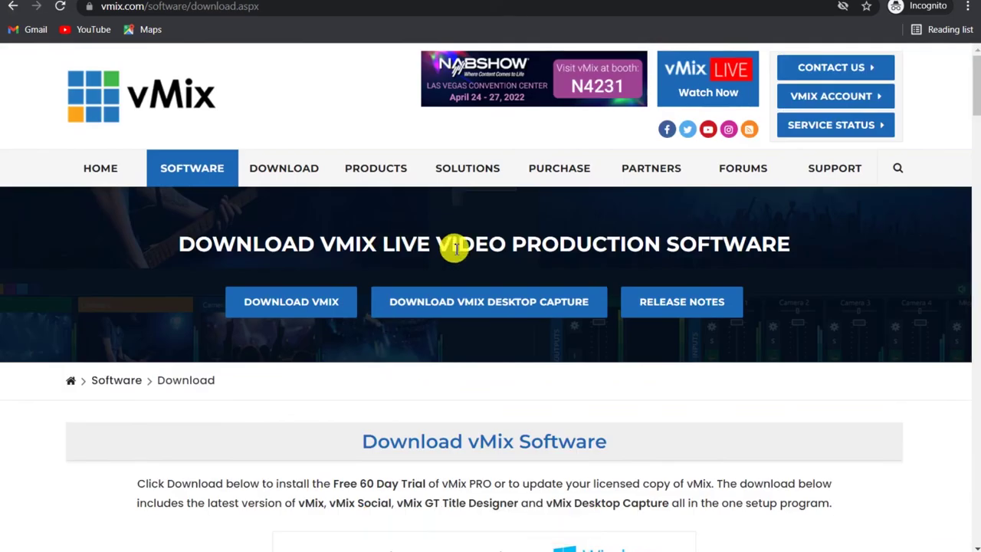
View the Solutions page with its list of use cases and open the Purchase page
{"action": "left_click", "coordinate": [453, 168]}
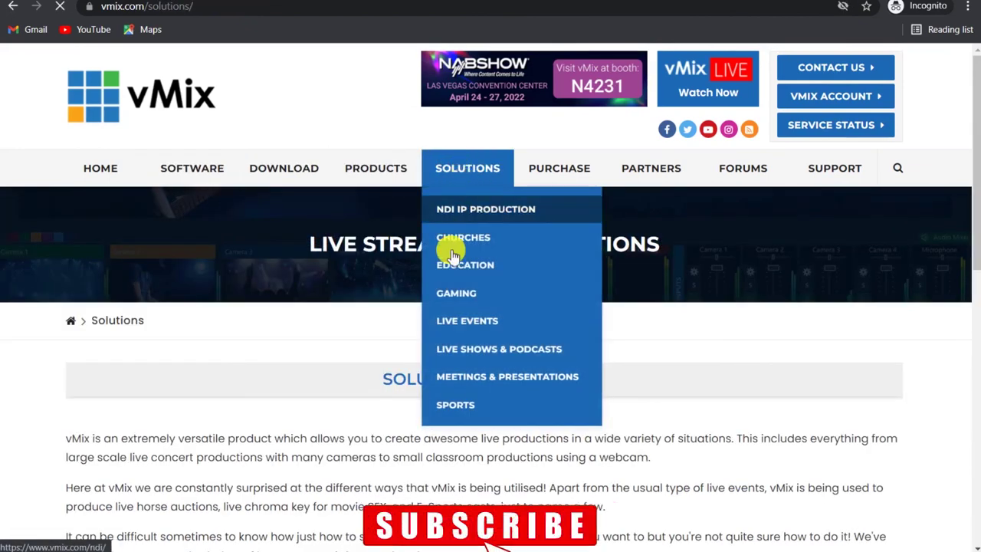
{"action": "mouse_move", "coordinate": [556, 177]}
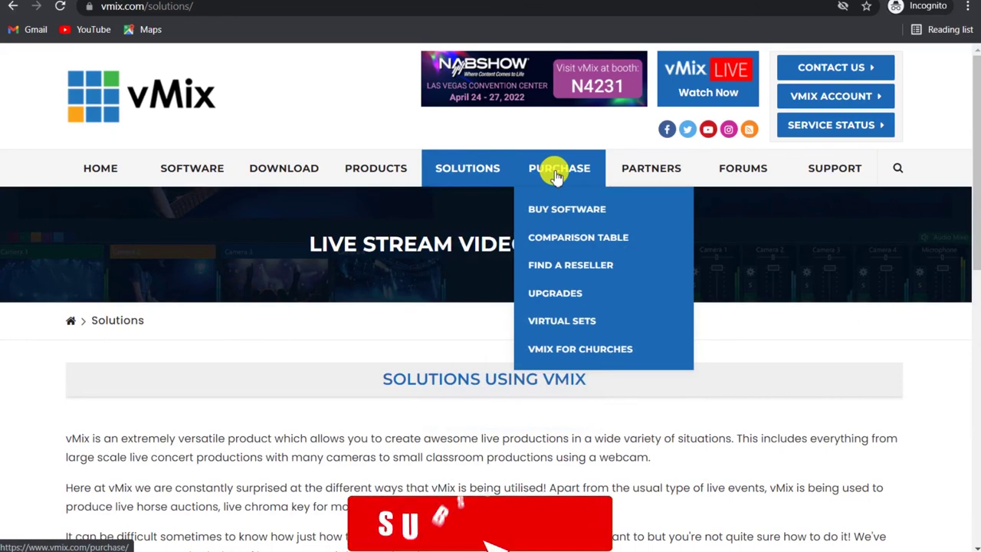
{"action": "mouse_move", "coordinate": [465, 176]}
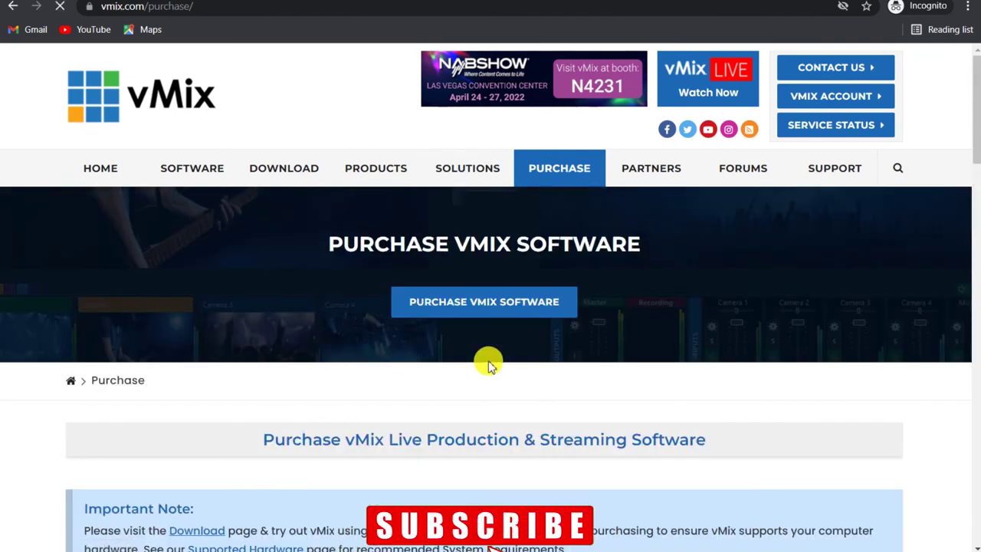
Review the purchase notes, common questions and payment options on the Purchase page
{"action": "scroll", "coordinate": [488, 366], "scroll_direction": "down", "scroll_amount": 4}
{"action": "scroll", "coordinate": [488, 366], "scroll_direction": "up", "scroll_amount": 3}
{"action": "scroll", "coordinate": [489, 366], "scroll_direction": "down", "scroll_amount": 5}
{"action": "scroll", "coordinate": [488, 366], "scroll_direction": "up", "scroll_amount": 1}
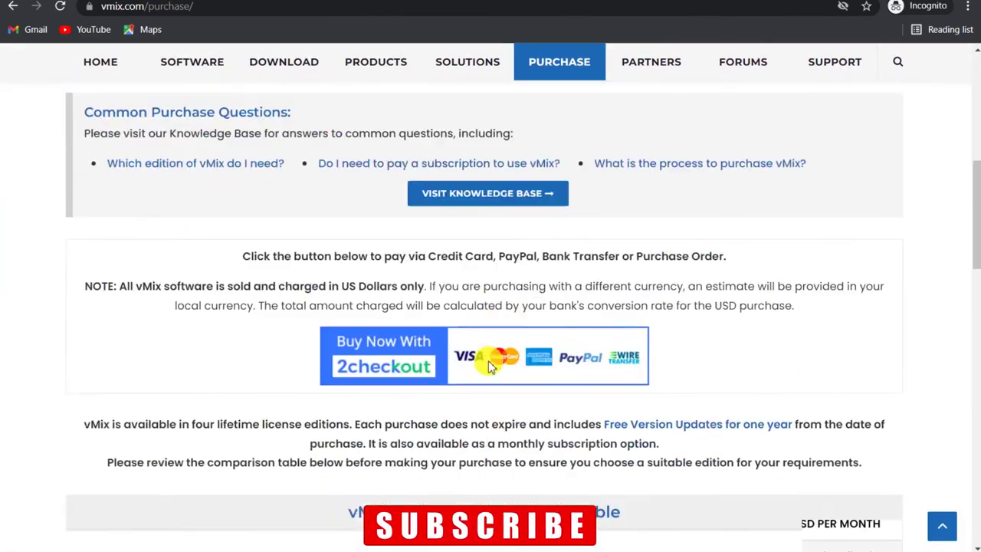
{"action": "scroll", "coordinate": [491, 364], "scroll_direction": "up", "scroll_amount": 4}
Examine the vMix Software Comparison Table for the prices and features of each license edition
{"action": "scroll", "coordinate": [490, 362], "scroll_direction": "down", "scroll_amount": 12}
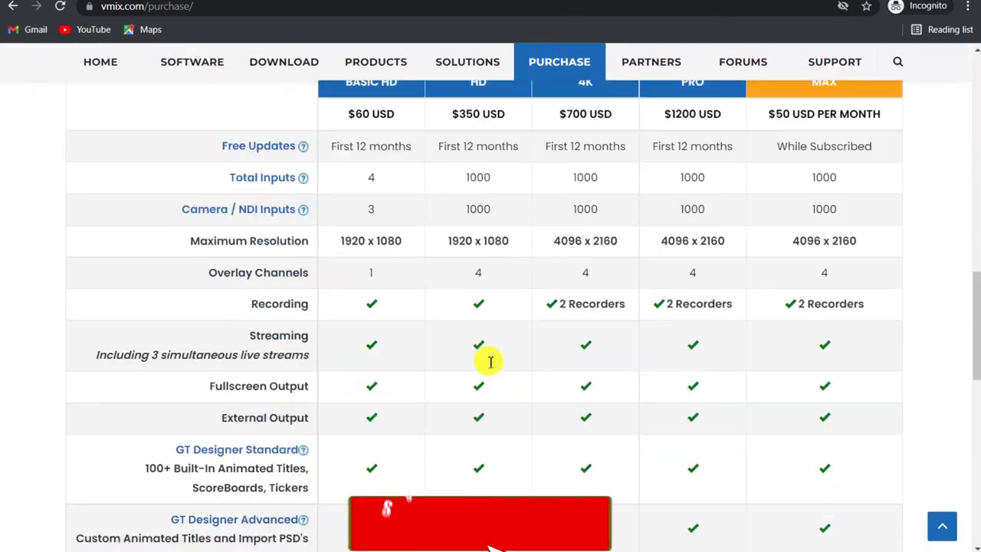
{"action": "scroll", "coordinate": [487, 342], "scroll_direction": "up", "scroll_amount": 2}
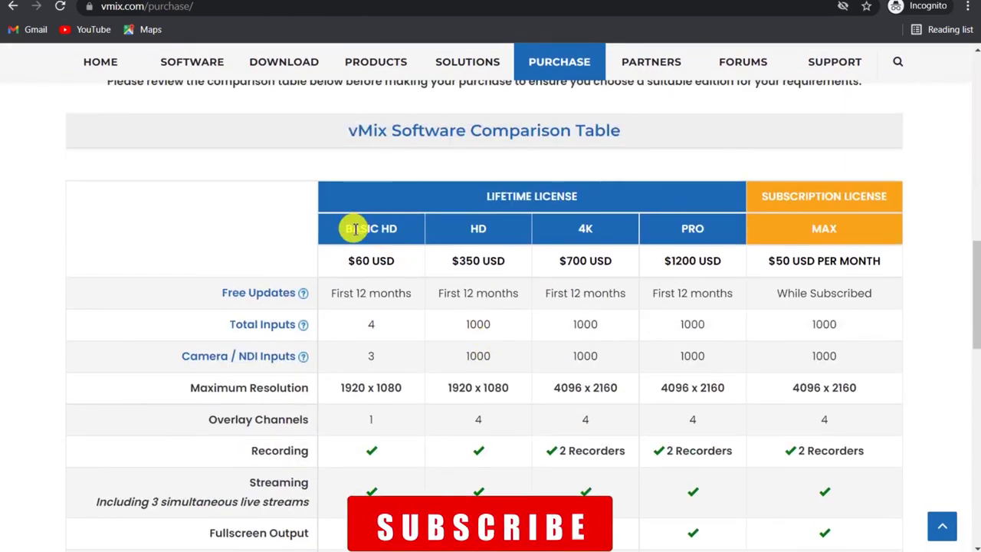
{"action": "left_click_drag", "start_coordinate": [347, 232], "coordinate": [407, 237]}
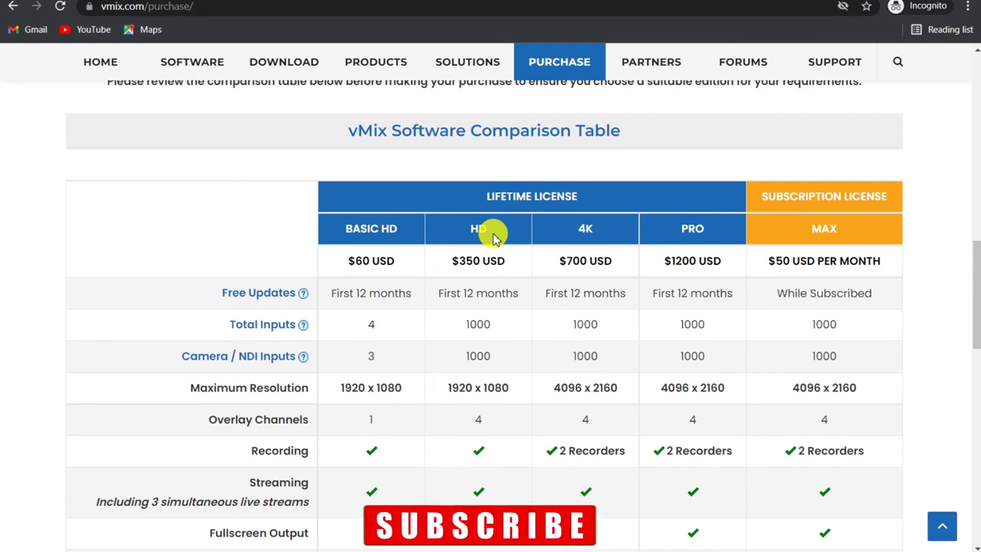
{"action": "scroll", "coordinate": [606, 266], "scroll_direction": "down", "scroll_amount": 2}
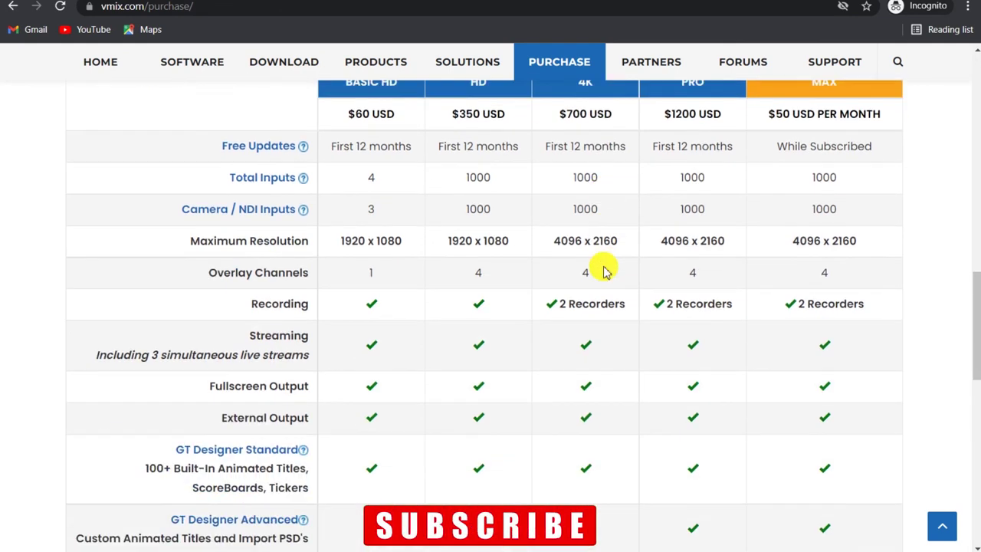
{"action": "scroll", "coordinate": [635, 274], "scroll_direction": "up", "scroll_amount": 1}
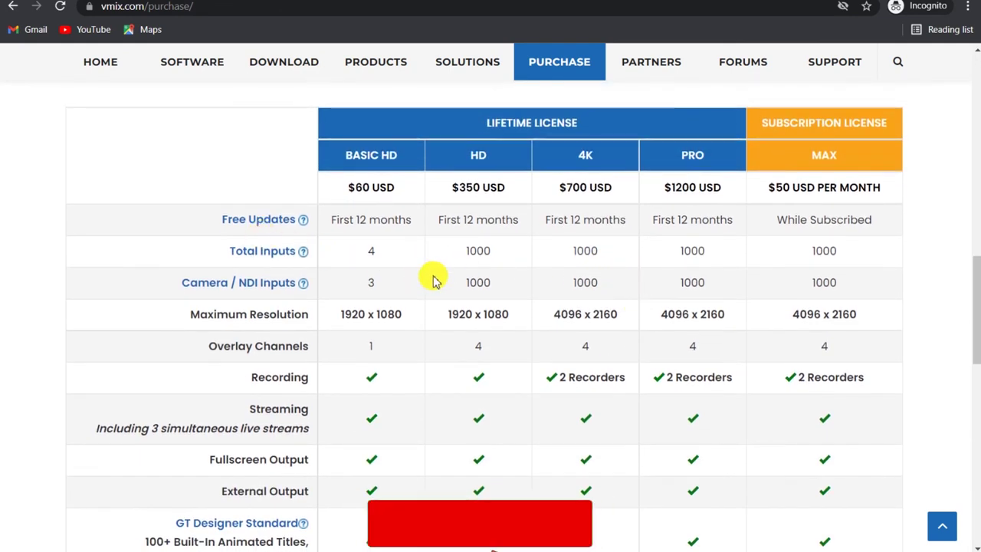
{"action": "scroll", "coordinate": [506, 284], "scroll_direction": "down", "scroll_amount": 2}
{"action": "scroll", "coordinate": [504, 280], "scroll_direction": "up", "scroll_amount": 9}
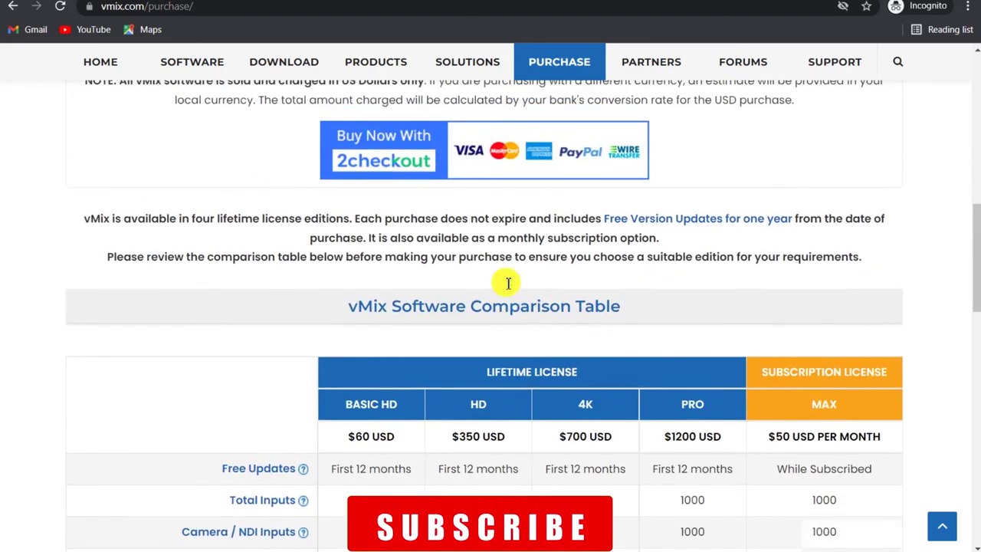
{"action": "scroll", "coordinate": [506, 282], "scroll_direction": "up", "scroll_amount": 6}
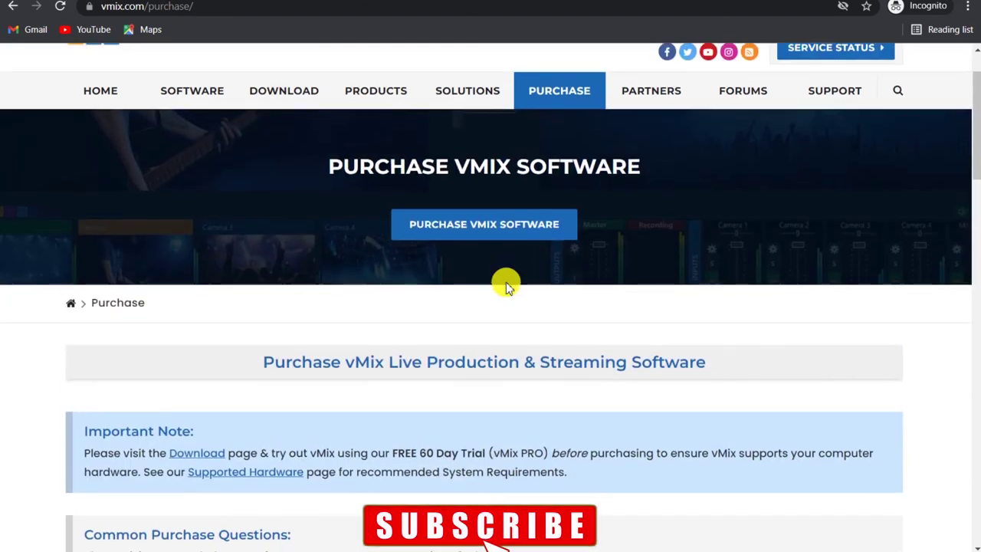
{"action": "scroll", "coordinate": [506, 284], "scroll_direction": "down", "scroll_amount": 5}
{"action": "scroll", "coordinate": [506, 284], "scroll_direction": "down", "scroll_amount": 10}
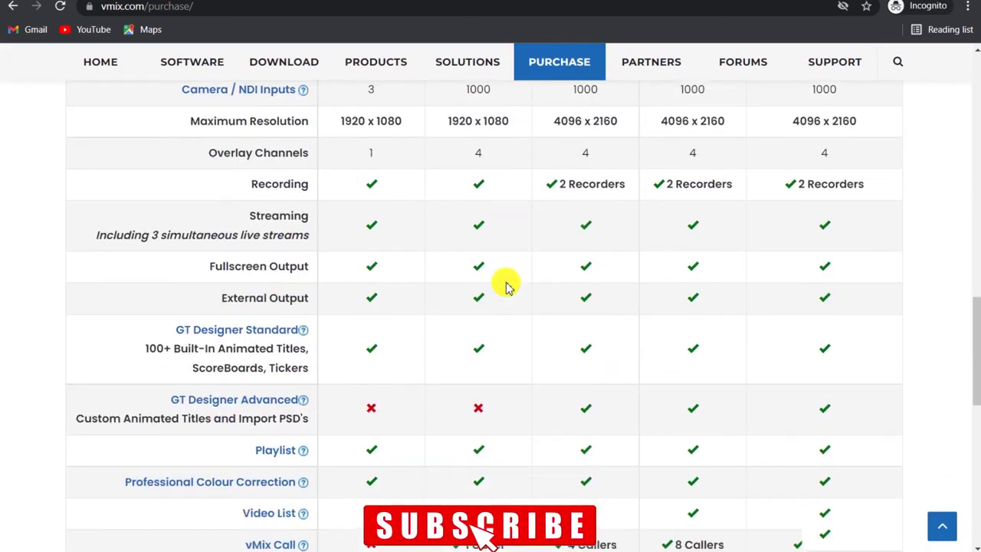
{"action": "scroll", "coordinate": [506, 286], "scroll_direction": "down", "scroll_amount": 3}
{"action": "scroll", "coordinate": [506, 285], "scroll_direction": "down", "scroll_amount": 2}
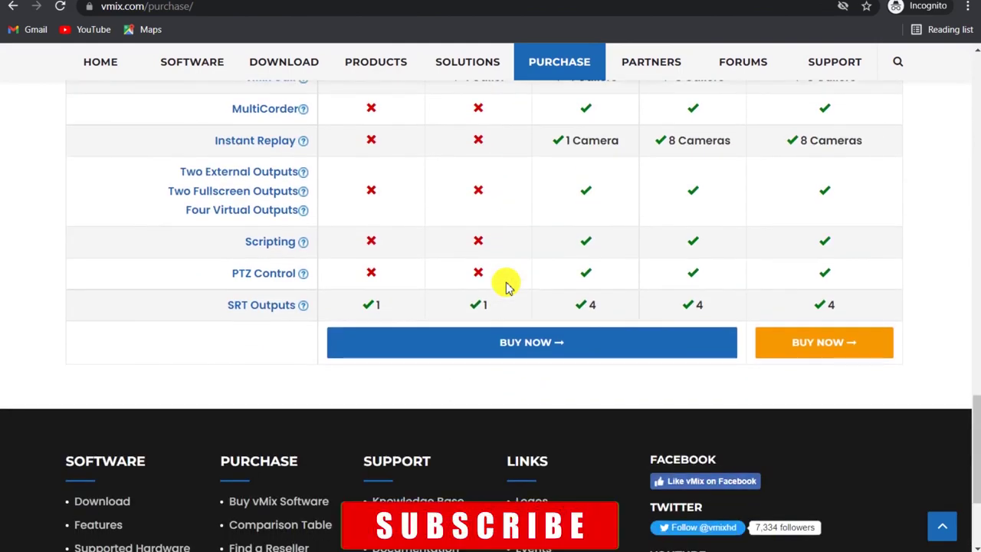
Examine the HD edition's price and feature column in the comparison table, down to the SRT Outputs row
{"action": "scroll", "coordinate": [506, 282], "scroll_direction": "up", "scroll_amount": 5}
{"action": "scroll", "coordinate": [506, 260], "scroll_direction": "up", "scroll_amount": 3}
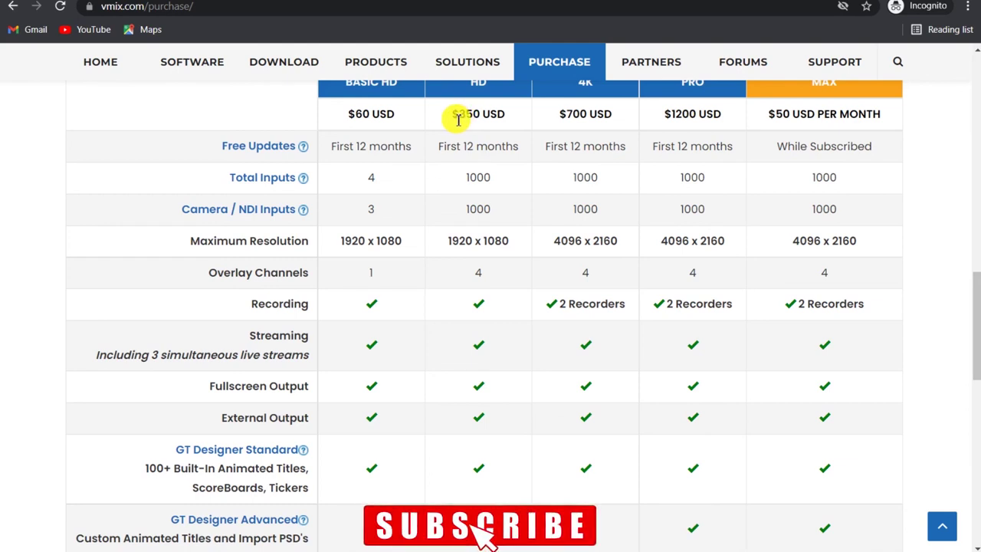
{"action": "left_click_drag", "start_coordinate": [450, 115], "coordinate": [508, 126]}
{"action": "left_click", "coordinate": [470, 148]}
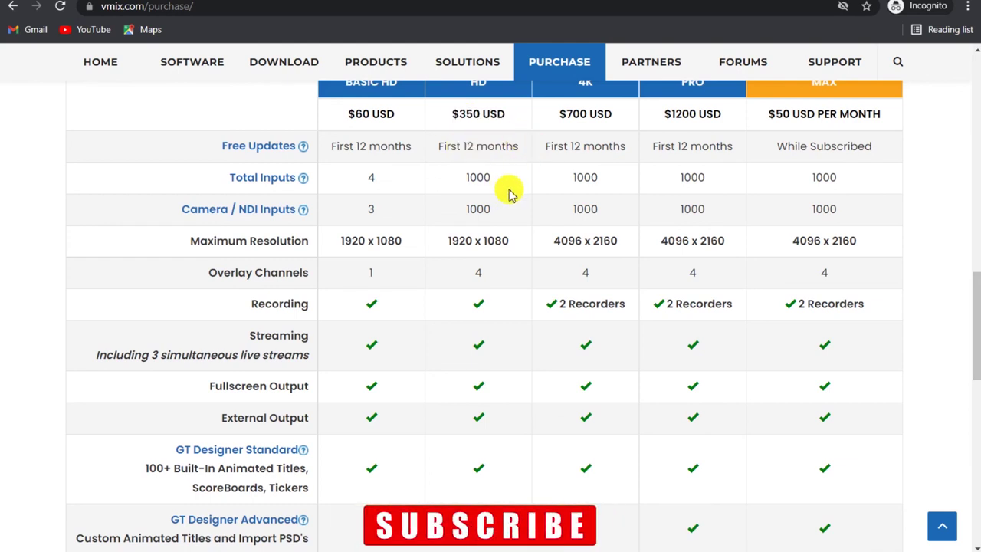
{"action": "scroll", "coordinate": [512, 193], "scroll_direction": "down", "scroll_amount": 2}
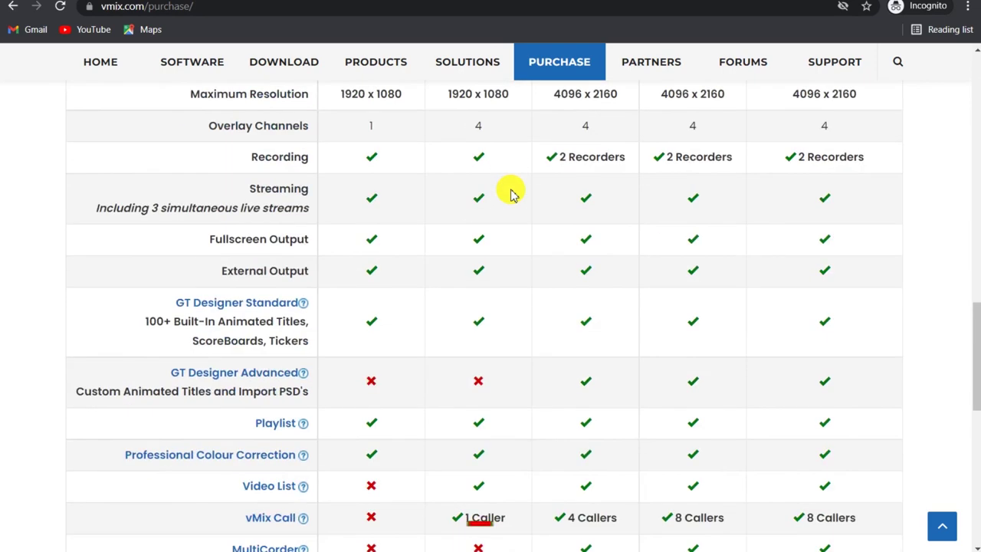
{"action": "scroll", "coordinate": [512, 193], "scroll_direction": "up", "scroll_amount": 2}
{"action": "scroll", "coordinate": [512, 194], "scroll_direction": "down", "scroll_amount": 9}
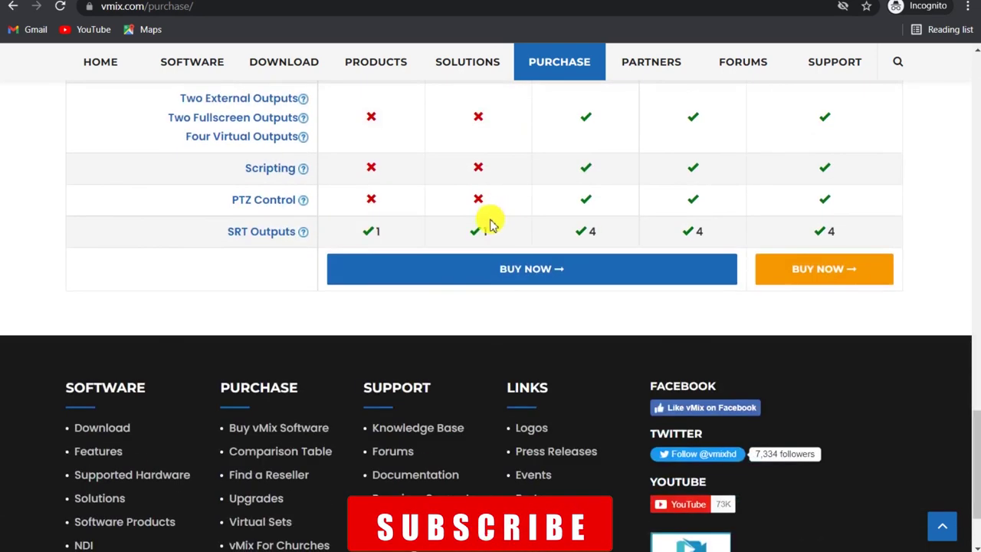
Open the lifetime license order page, choose the option to purchase vMix software, and return to the Purchase page
{"action": "left_click", "coordinate": [515, 272]}
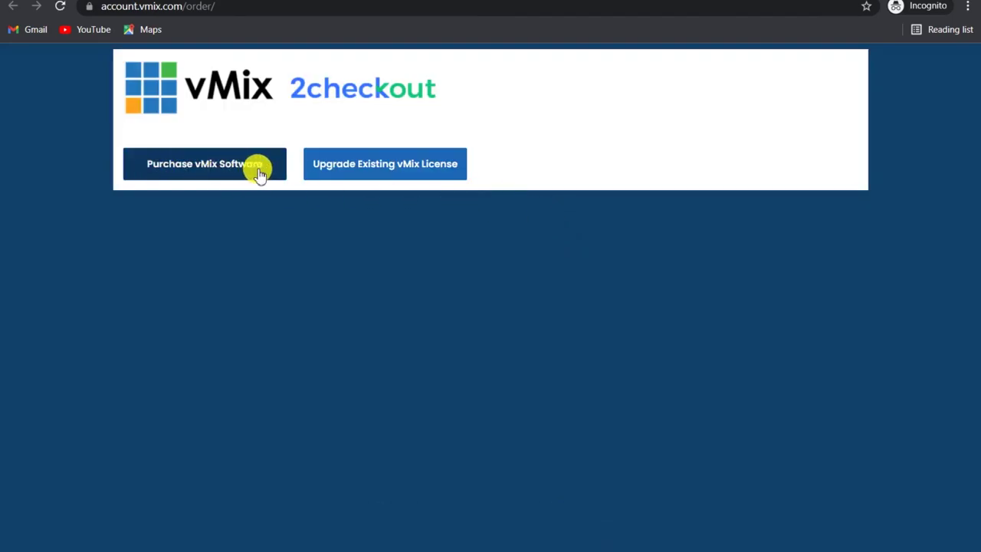
{"action": "left_click", "coordinate": [215, 170]}
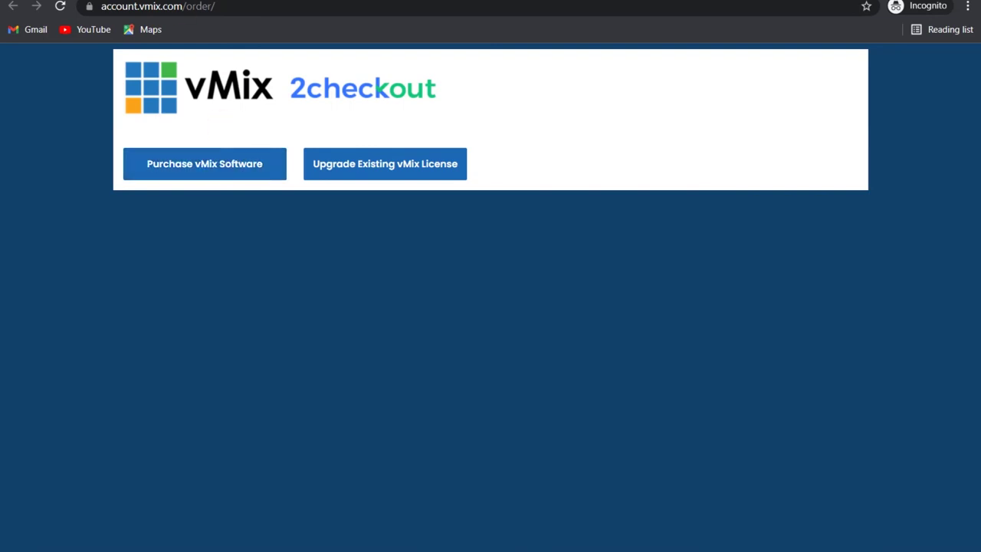
{"action": "left_click", "coordinate": [96, 1]}
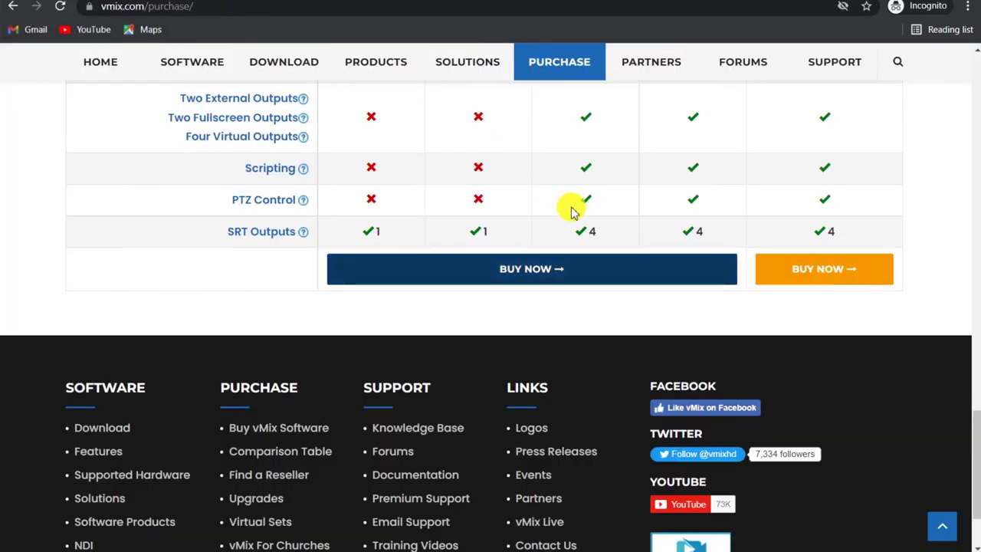
Compare the lifetime and subscription editions again by price, inputs, maximum resolution, overlay channels and included features
{"action": "scroll", "coordinate": [574, 281], "scroll_direction": "up", "scroll_amount": 15}
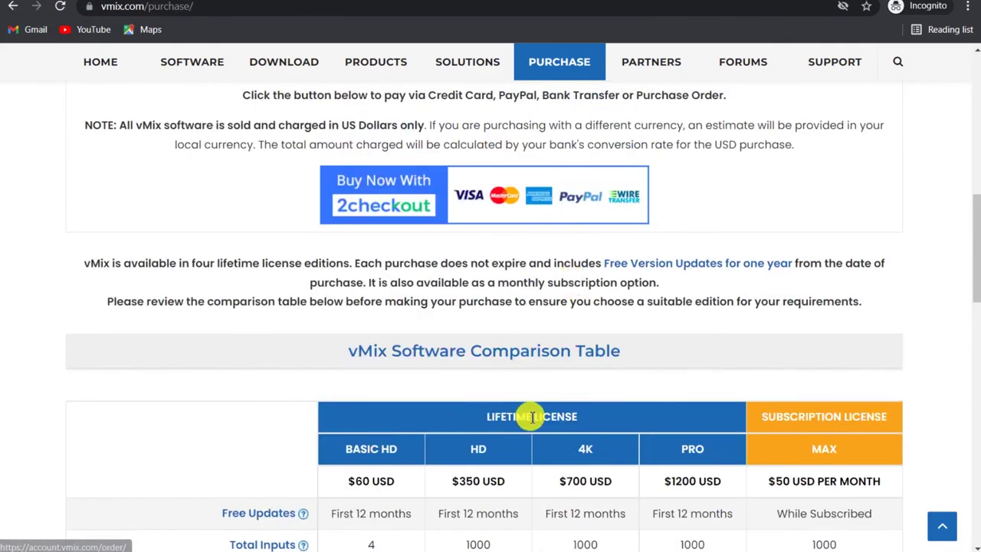
{"action": "scroll", "coordinate": [498, 406], "scroll_direction": "down", "scroll_amount": 2}
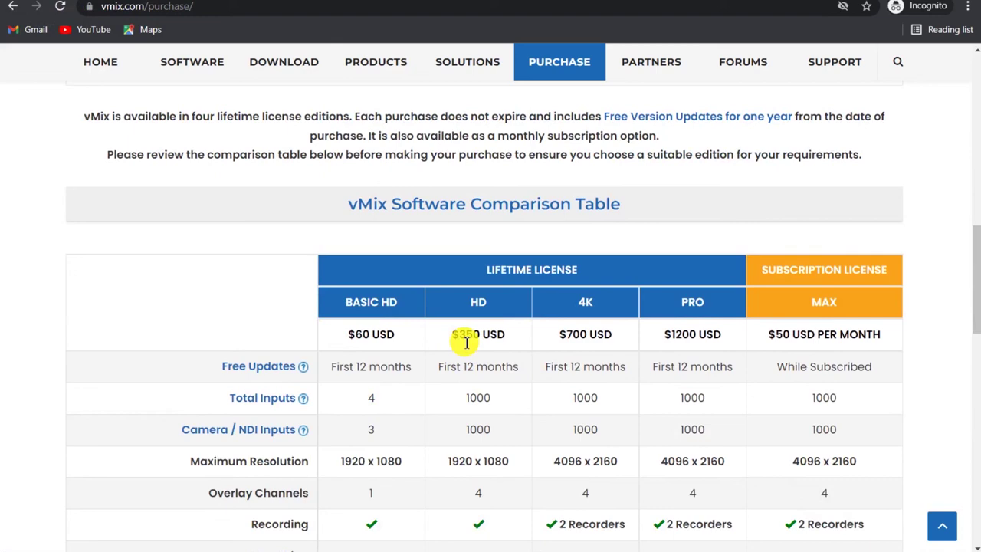
{"action": "scroll", "coordinate": [466, 343], "scroll_direction": "down", "scroll_amount": 3}
{"action": "scroll", "coordinate": [468, 345], "scroll_direction": "up", "scroll_amount": 2}
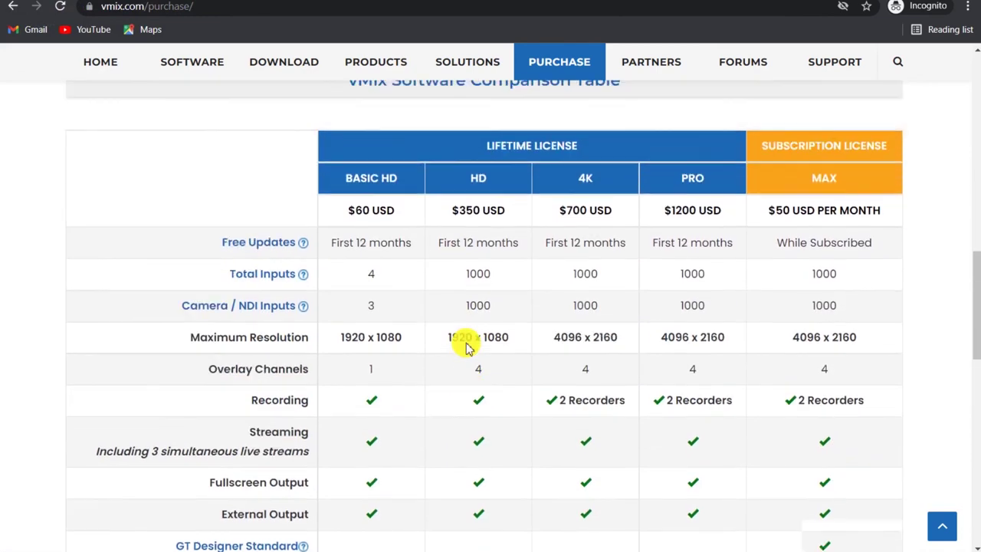
{"action": "scroll", "coordinate": [469, 346], "scroll_direction": "down", "scroll_amount": 1}
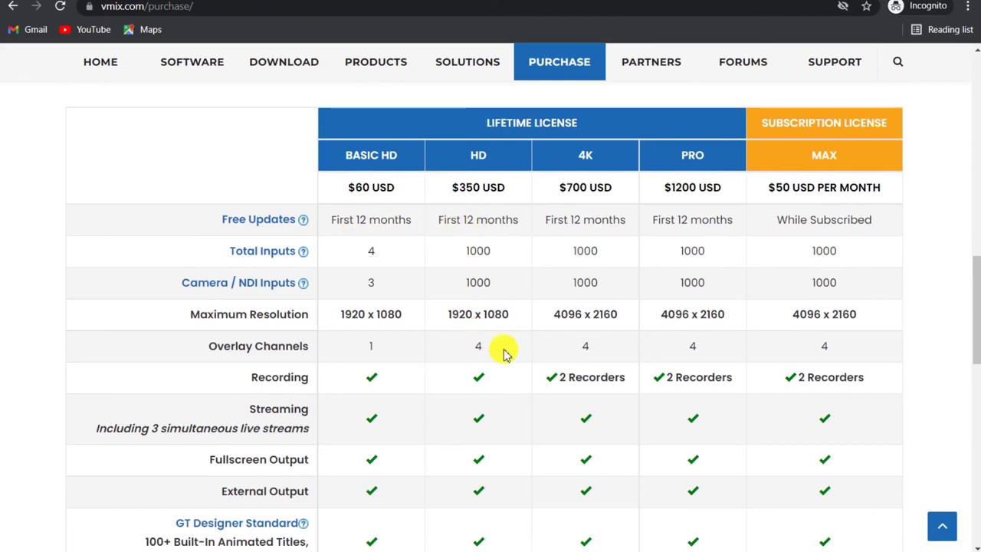
{"action": "scroll", "coordinate": [499, 350], "scroll_direction": "down", "scroll_amount": 6}
{"action": "scroll", "coordinate": [504, 354], "scroll_direction": "up", "scroll_amount": 6}
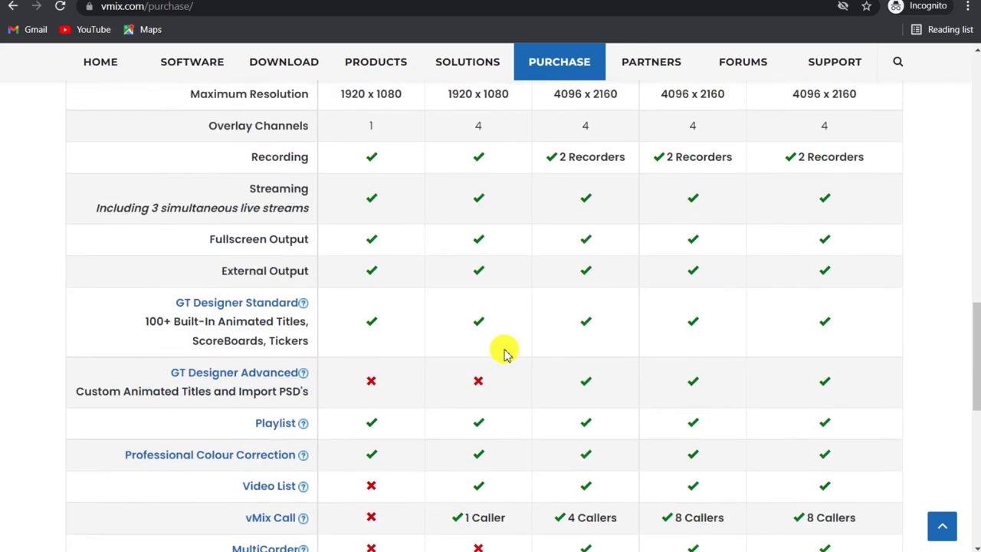
Open the Partners page and look through its reseller, streaming, hardware and software partner sections
{"action": "left_click", "coordinate": [633, 66]}
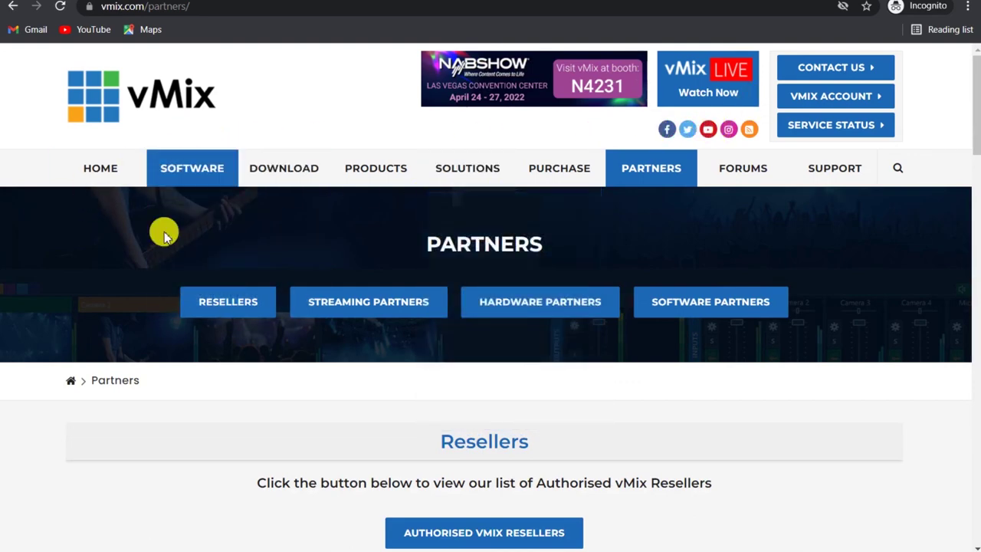
{"action": "scroll", "coordinate": [154, 305], "scroll_direction": "down", "scroll_amount": 3}
{"action": "scroll", "coordinate": [157, 299], "scroll_direction": "up", "scroll_amount": 2}
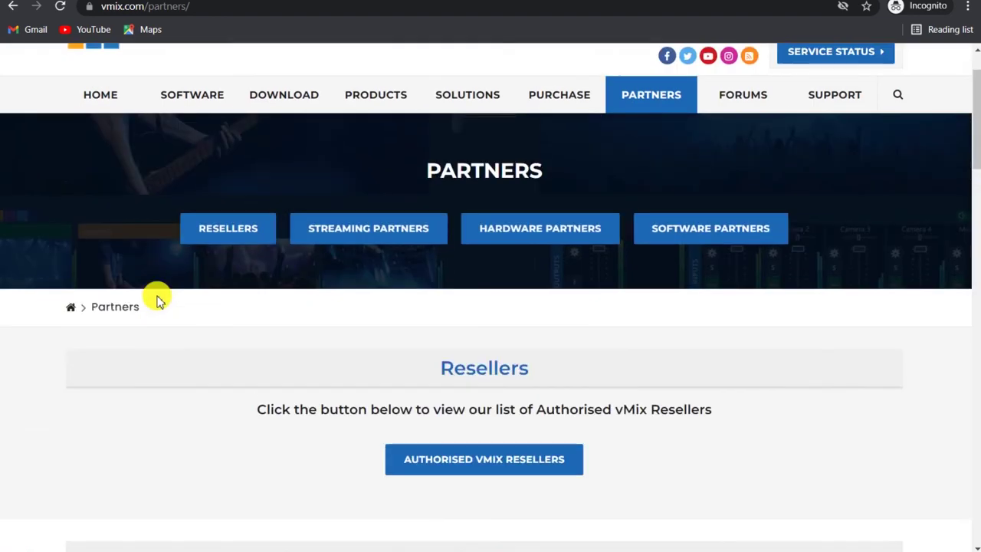
{"action": "scroll", "coordinate": [237, 345], "scroll_direction": "down", "scroll_amount": 8}
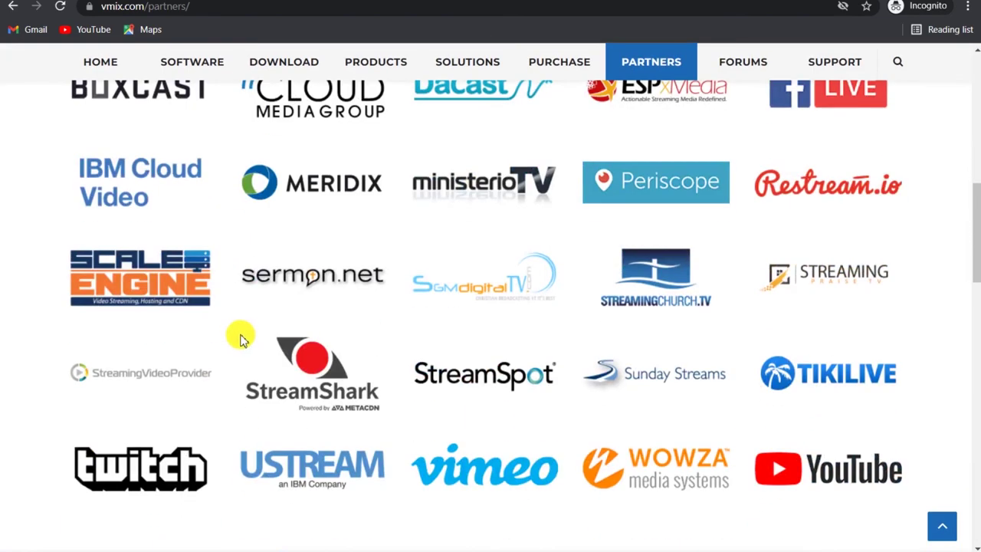
{"action": "scroll", "coordinate": [240, 338], "scroll_direction": "down", "scroll_amount": 15}
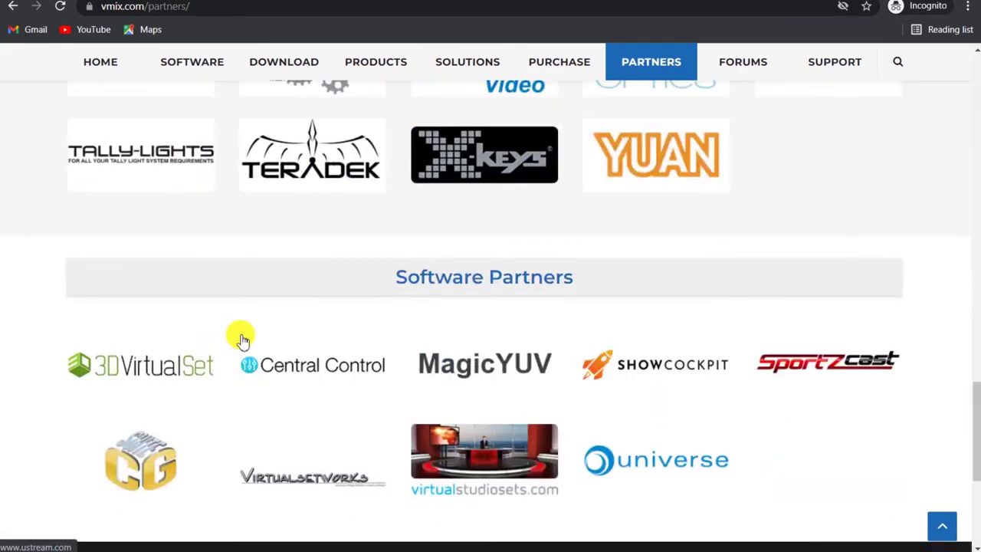
{"action": "scroll", "coordinate": [240, 337], "scroll_direction": "up", "scroll_amount": 20}
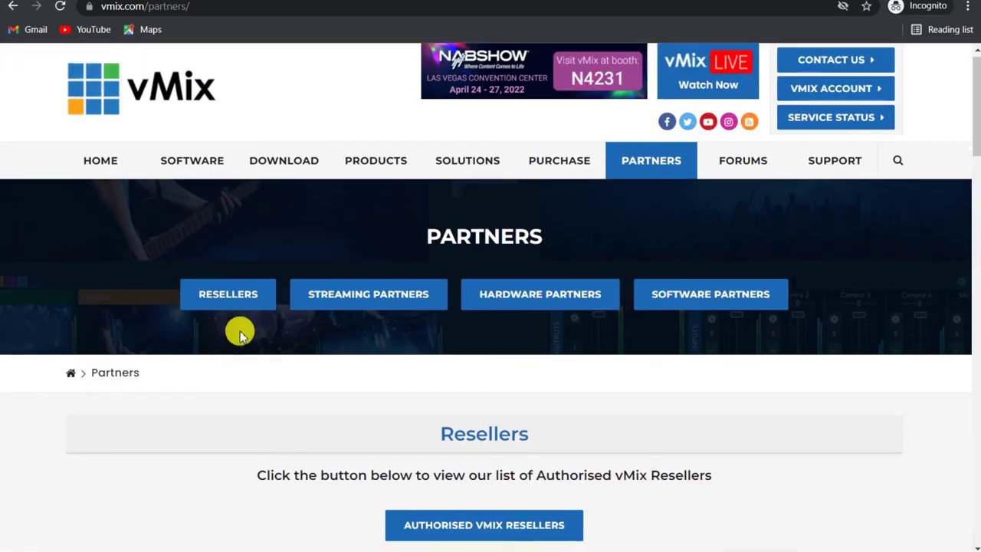